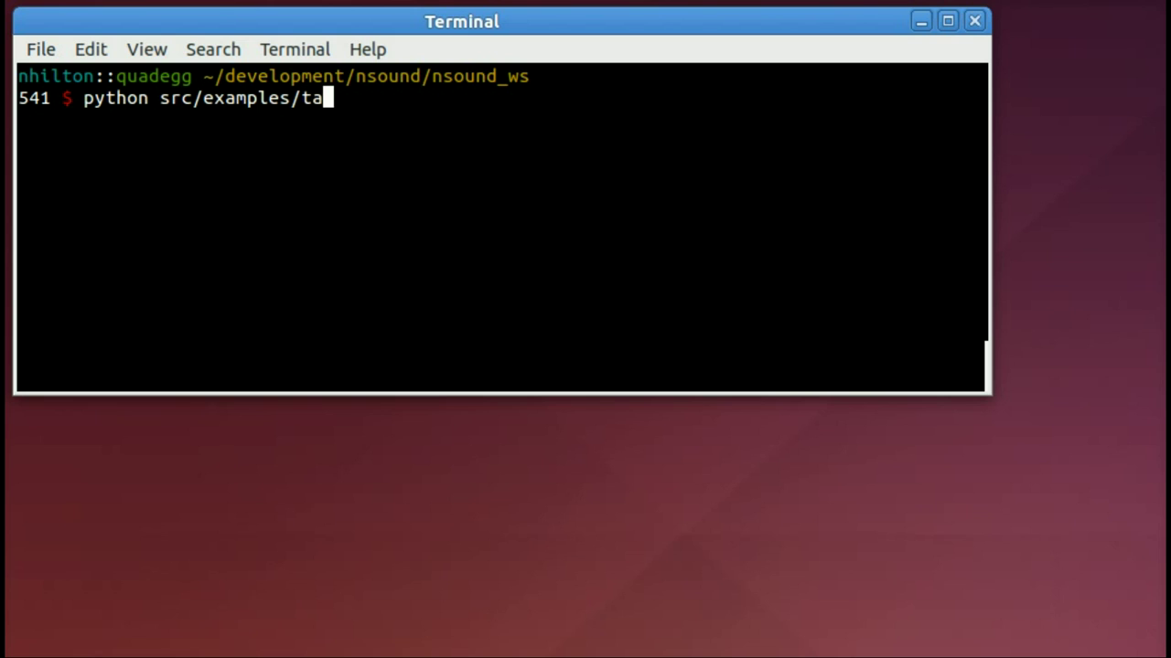
pyautogui.press('Tab')
# Run src/examples/tapedeck-rt.py with --jack /tmp/demo.wav to bring up the TapeDeck RT window
pyautogui.write('--jack ')
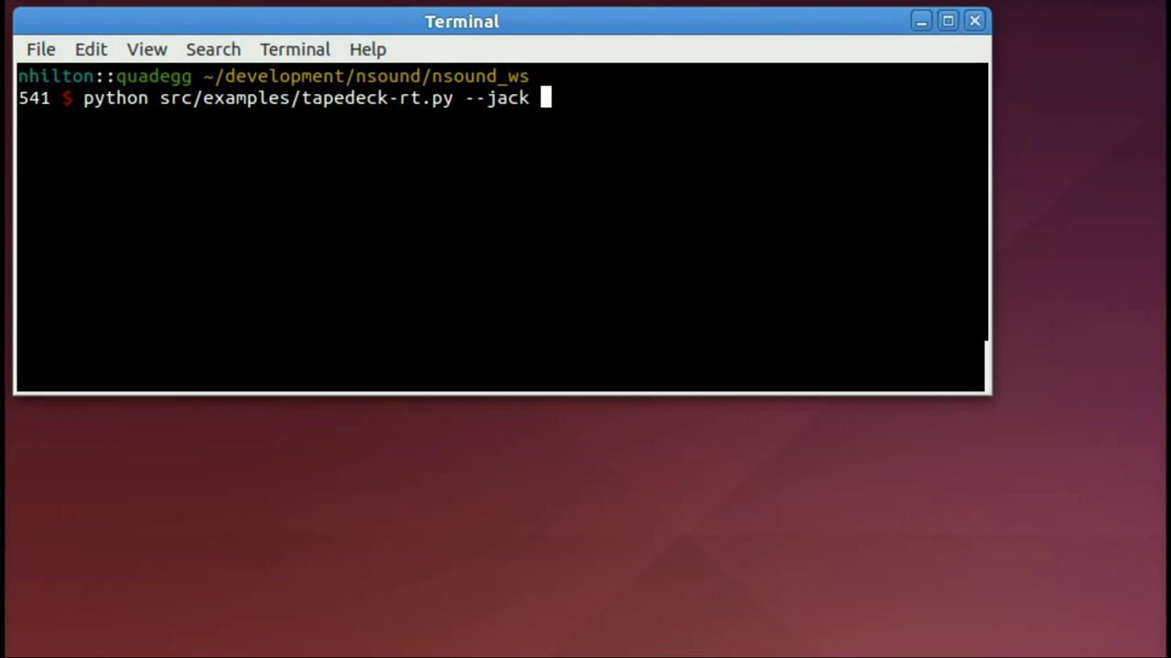
pyautogui.write('/tmp/demo.wav')
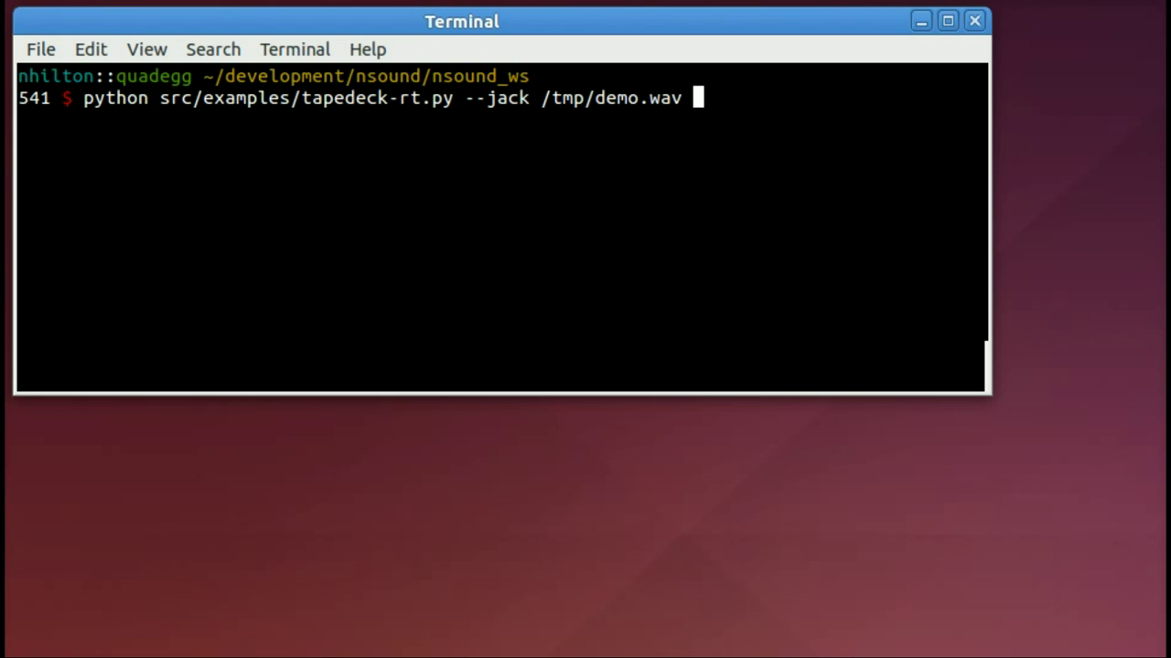
pyautogui.press('Return')
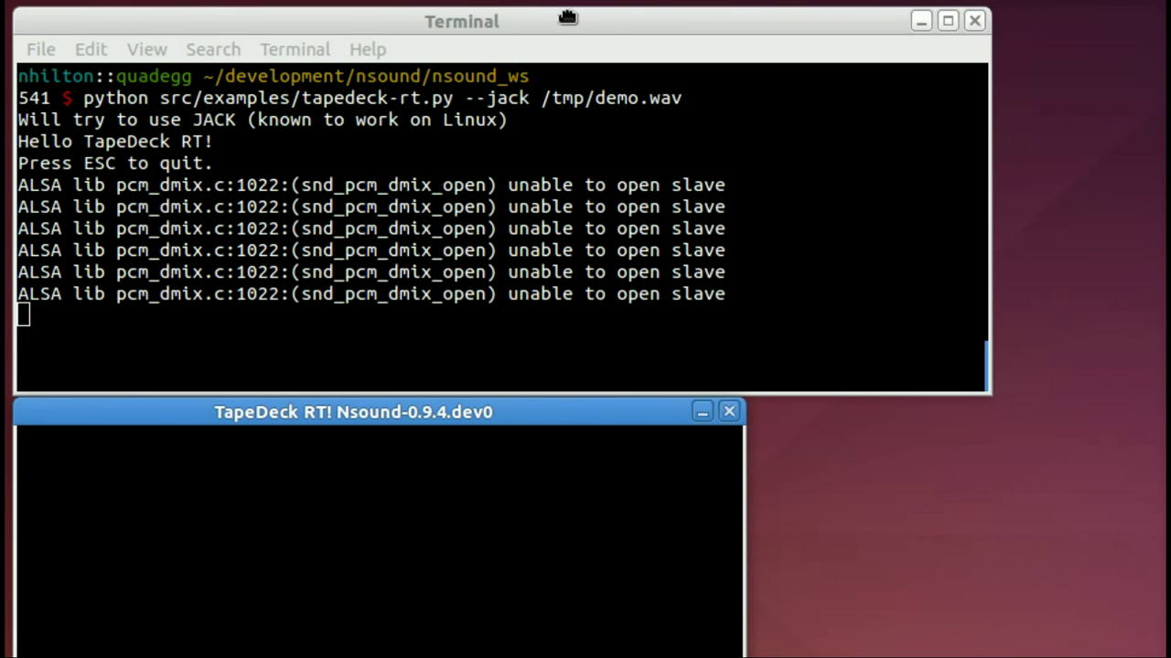
pyautogui.click(495, 24)
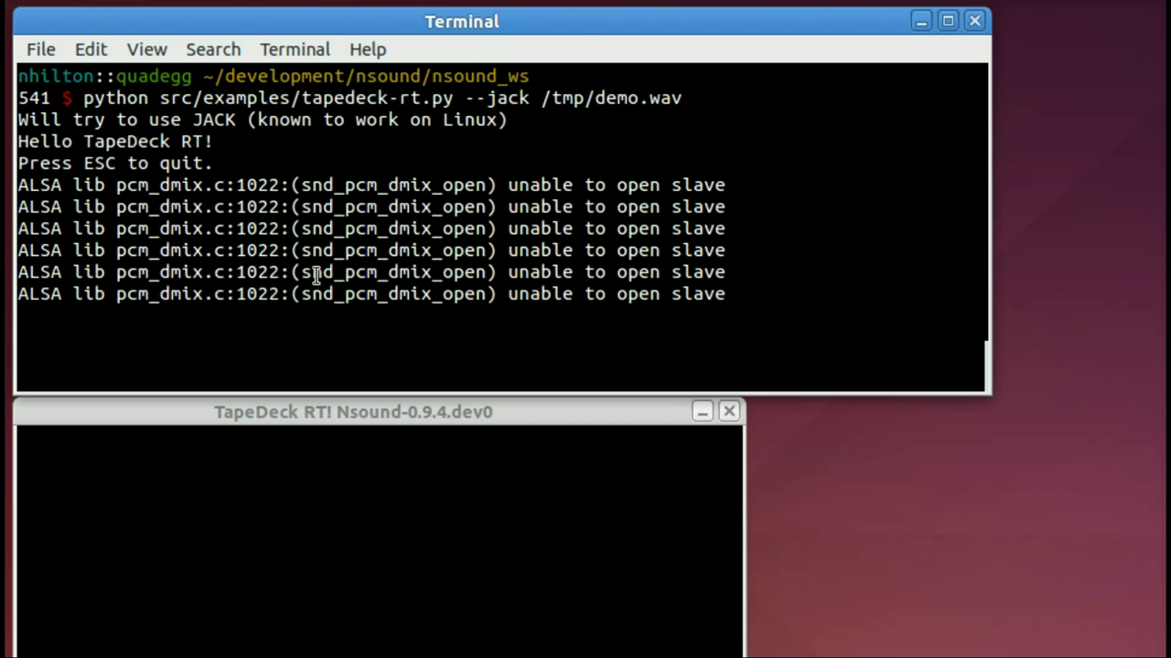
pyautogui.click(286, 415)
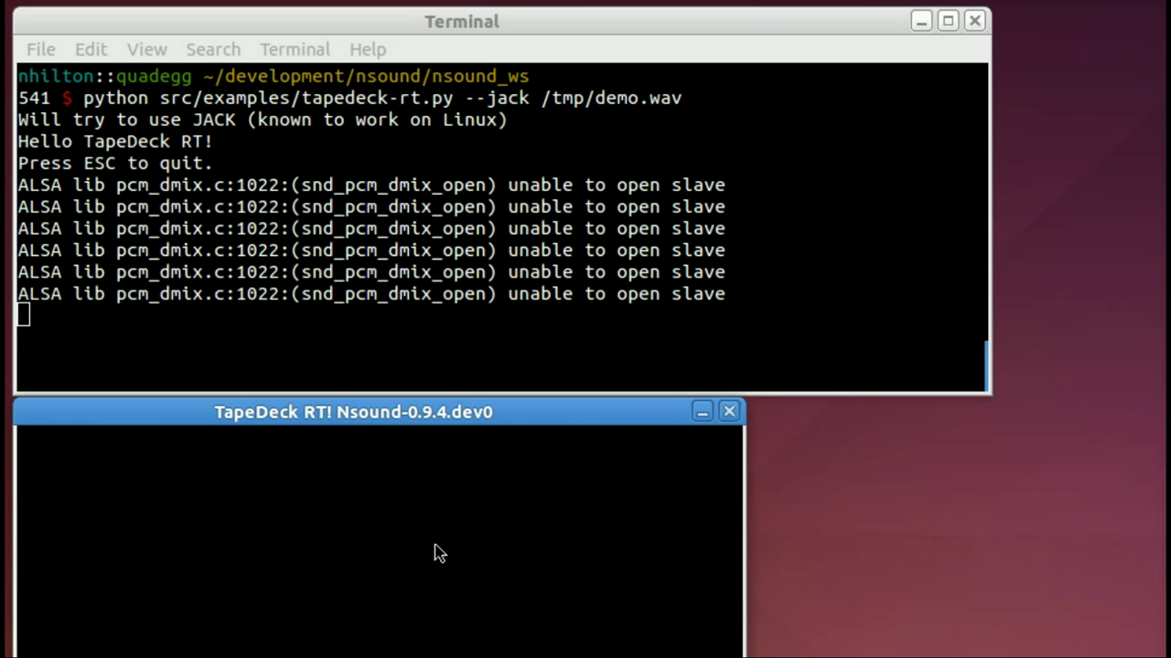
# Drag in the TapeDeck window to slow demo.wav to about 0.38x, then raise it through 1.26x to about 2.05x
pyautogui.moveTo(438, 552); pyautogui.dragTo(430, 558)
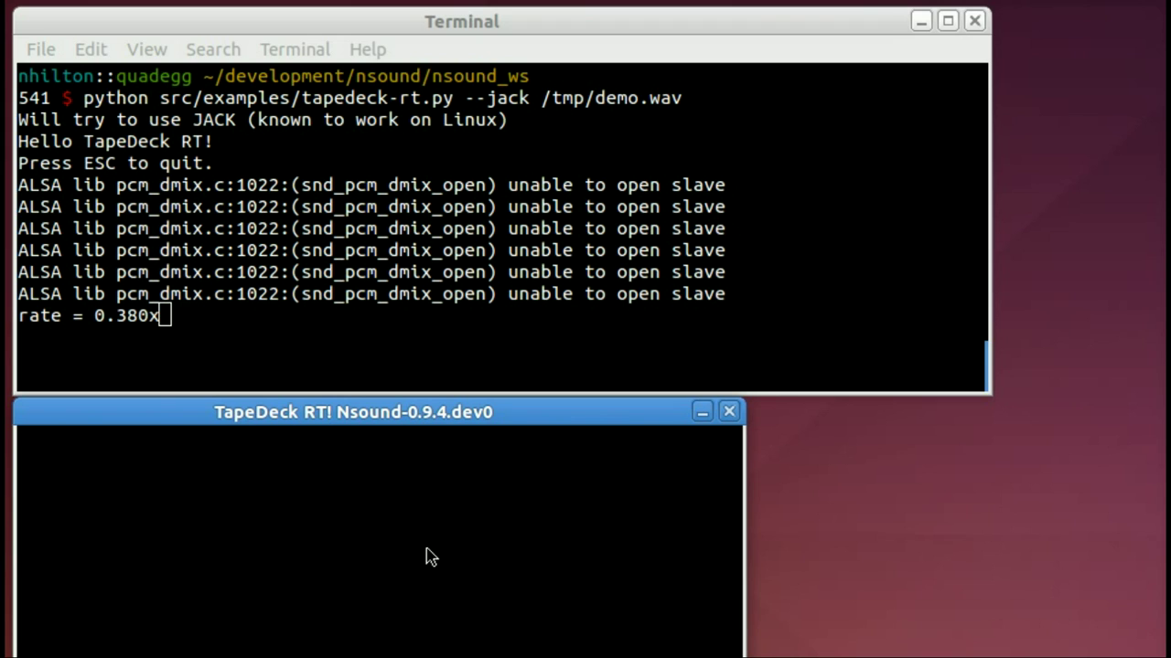
pyautogui.moveTo(426, 553); pyautogui.dragTo(428, 553)
pyautogui.moveTo(503, 545); pyautogui.dragTo(568, 544)
pyautogui.moveTo(568, 543); pyautogui.dragTo(606, 543)
pyautogui.moveTo(607, 542); pyautogui.dragTo(647, 543)
# Push playback to nearly 3x, then ease it back down through 0.710x to 0.505x
pyautogui.moveTo(669, 548); pyautogui.dragTo(501, 560)
pyautogui.moveTo(502, 559); pyautogui.dragTo(442, 558)
pyautogui.moveTo(442, 559); pyautogui.dragTo(311, 552)
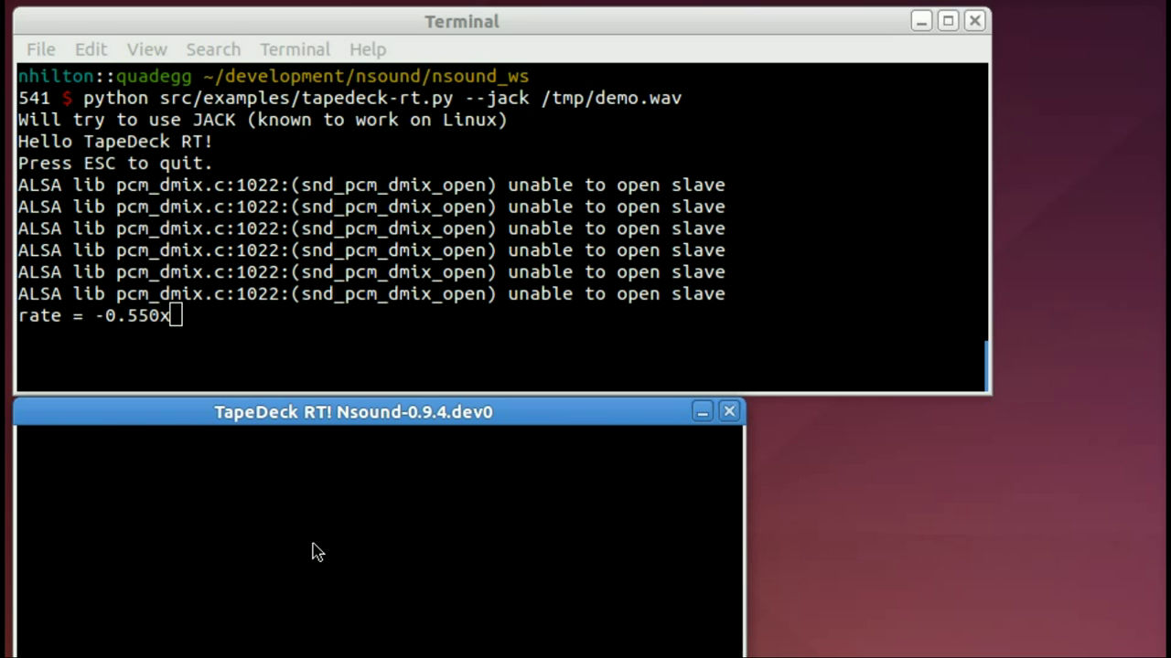
# Drag left into reverse playback down to -3x, then back right toward forward speed
pyautogui.moveTo(312, 553); pyautogui.dragTo(260, 547)
pyautogui.moveTo(259, 549); pyautogui.dragTo(16, 539)
pyautogui.moveTo(18, 532); pyautogui.dragTo(501, 545)
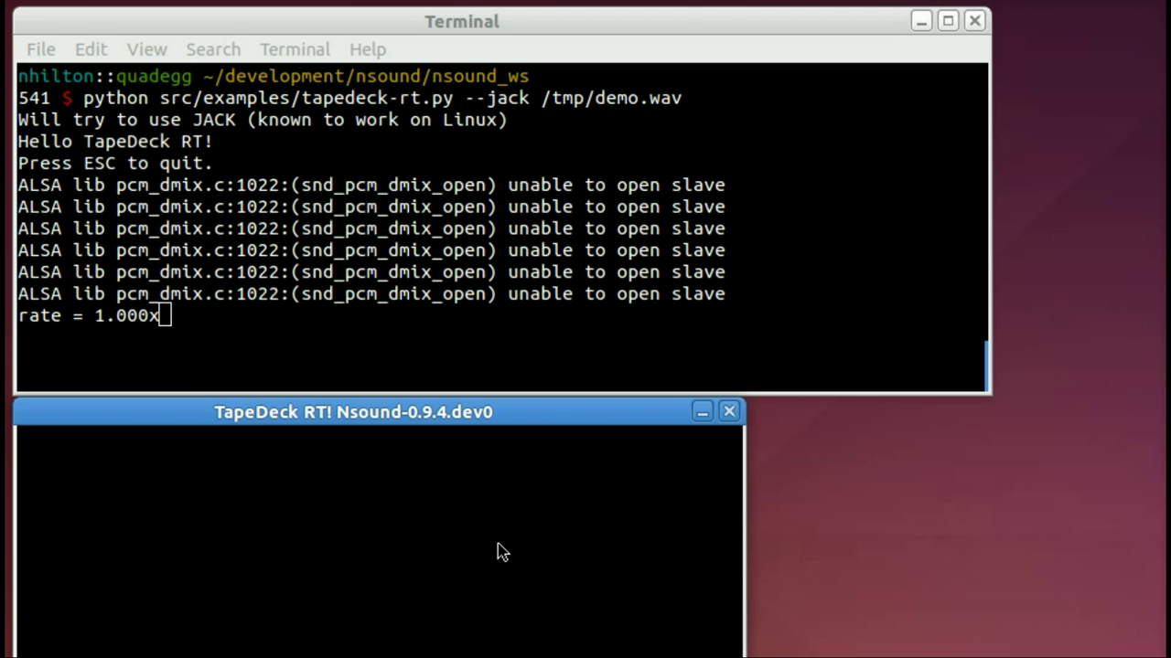
# Write tapedeck-rt-00.wav, close the TapeDeck window, and recall the last command, erasing its /tmp/demo.wav path
pyautogui.press('Escape')
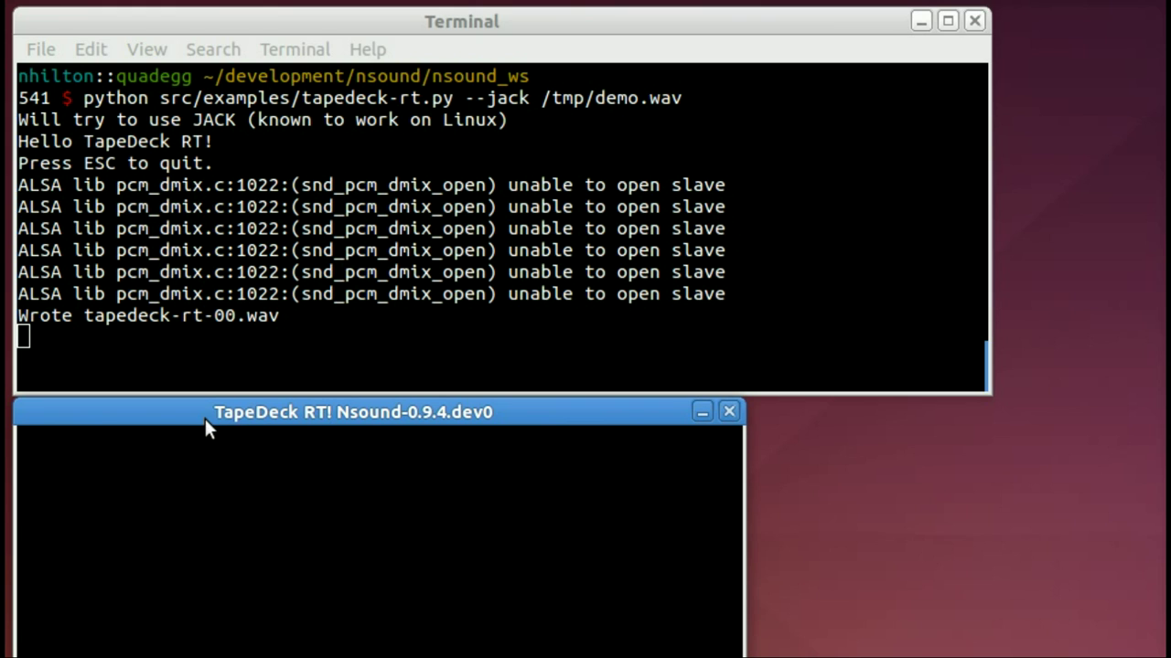
pyautogui.click(729, 413)
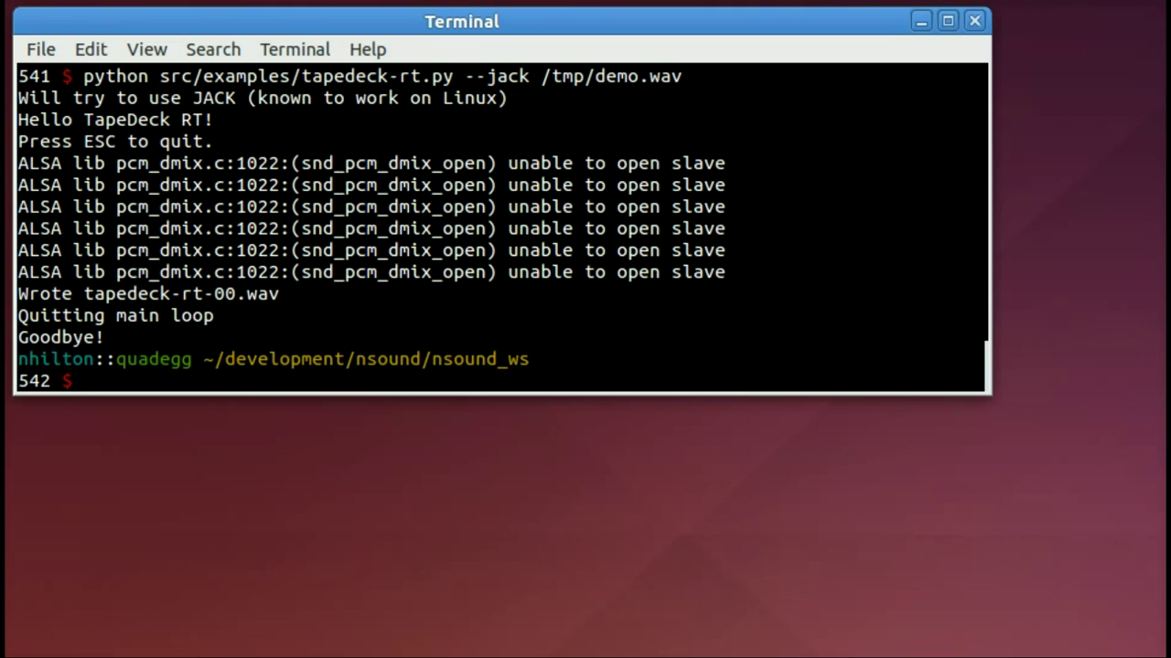
pyautogui.press('Up')
pyautogui.press('BackSpace')
pyautogui.press('BackSpace')
pyautogui.press('BackSpace')
pyautogui.press('BackSpace')
pyautogui.press('BackSpace')
pyautogui.press('BackSpace')
pyautogui.press('BackSpace')
pyautogui.press('BackSpace')
pyautogui.press('BackSpace')
pyautogui.press('BackSpace')
pyautogui.press('BackSpace')
pyautogui.press('BackSpace')
pyautogui.press('BackSpace')
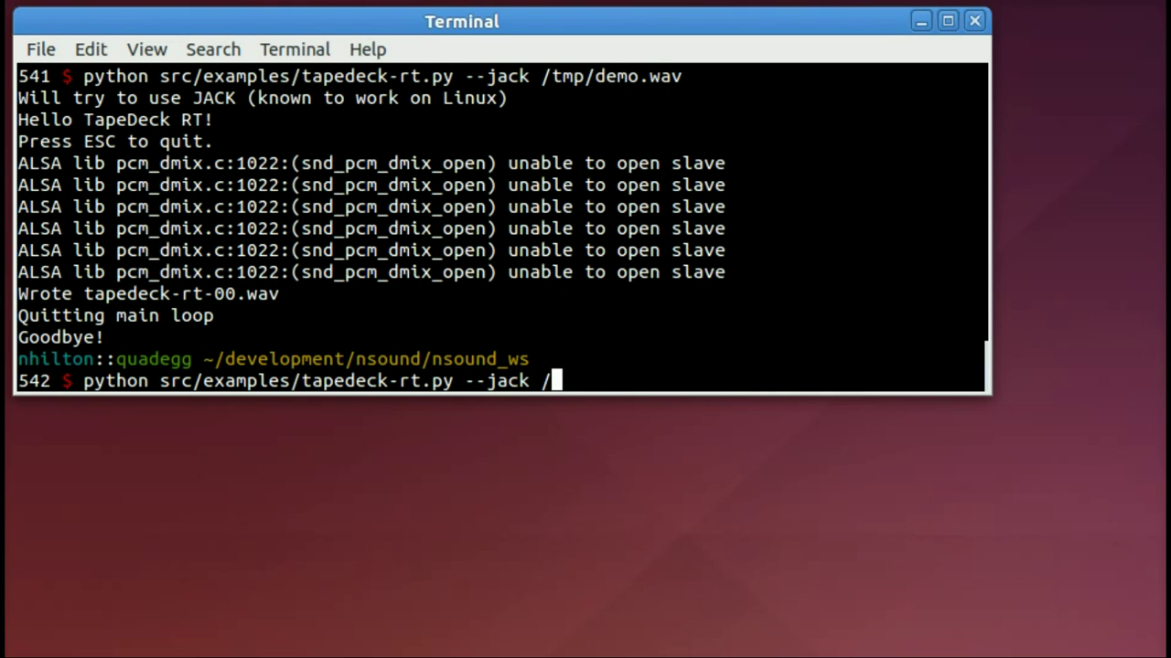
pyautogui.write('l')
pyautogui.press('BackSpace')
# Relaunch tapedeck-rt.py on ../movie_samples/BackToTheFuture-oh-my-gosh-they-found-me.wav
pyautogui.write('../')
pyautogui.write('m')
pyautogui.press('Tab')
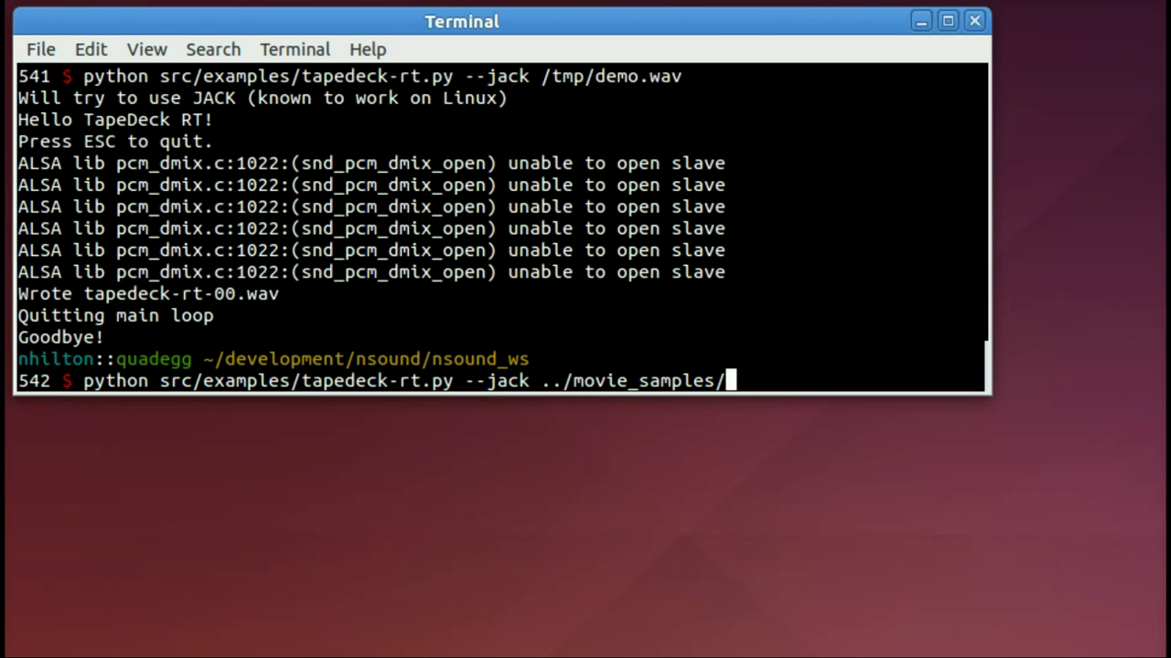
pyautogui.write('B')
pyautogui.press('Tab')
pyautogui.write('oh')
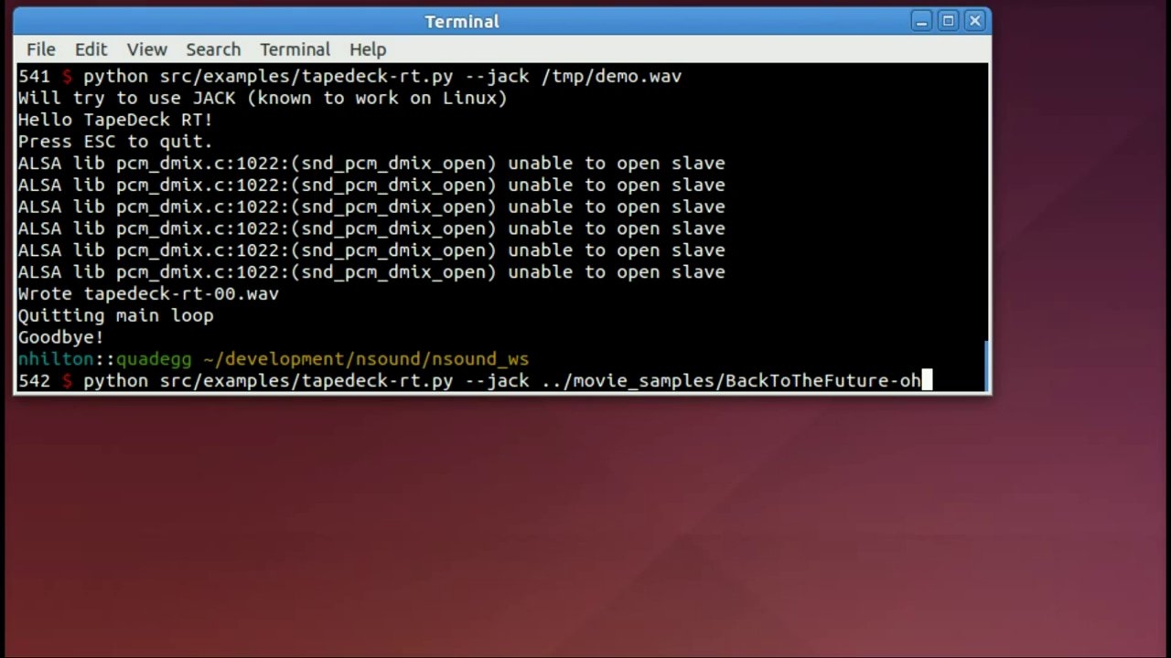
pyautogui.press('Tab')
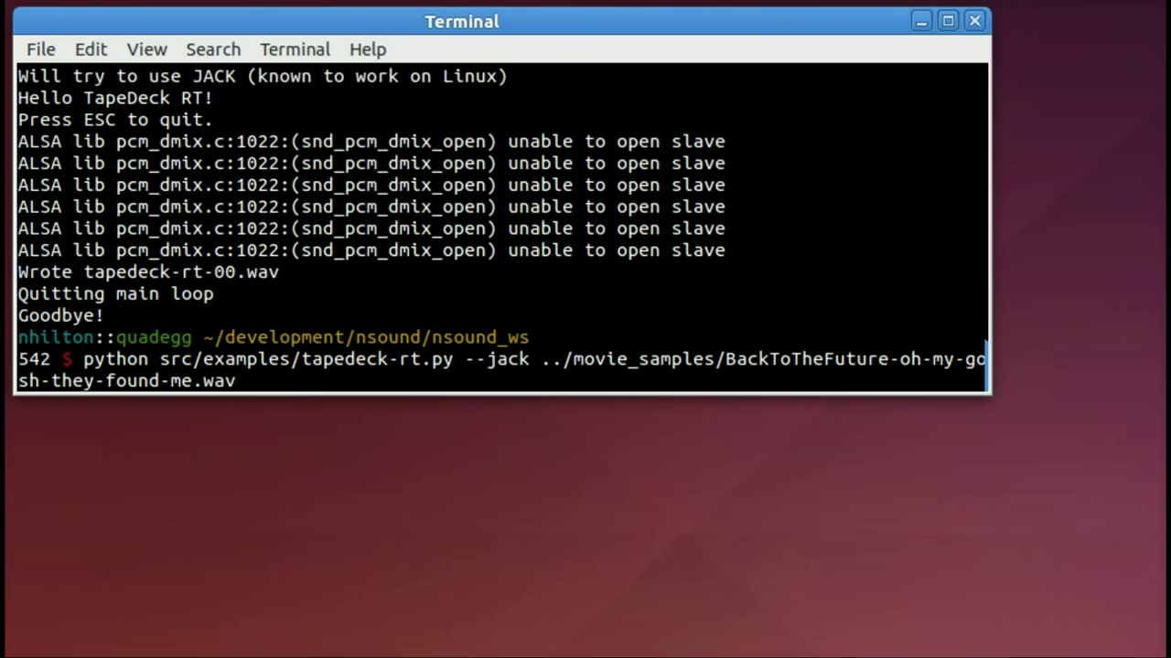
pyautogui.press('Return')
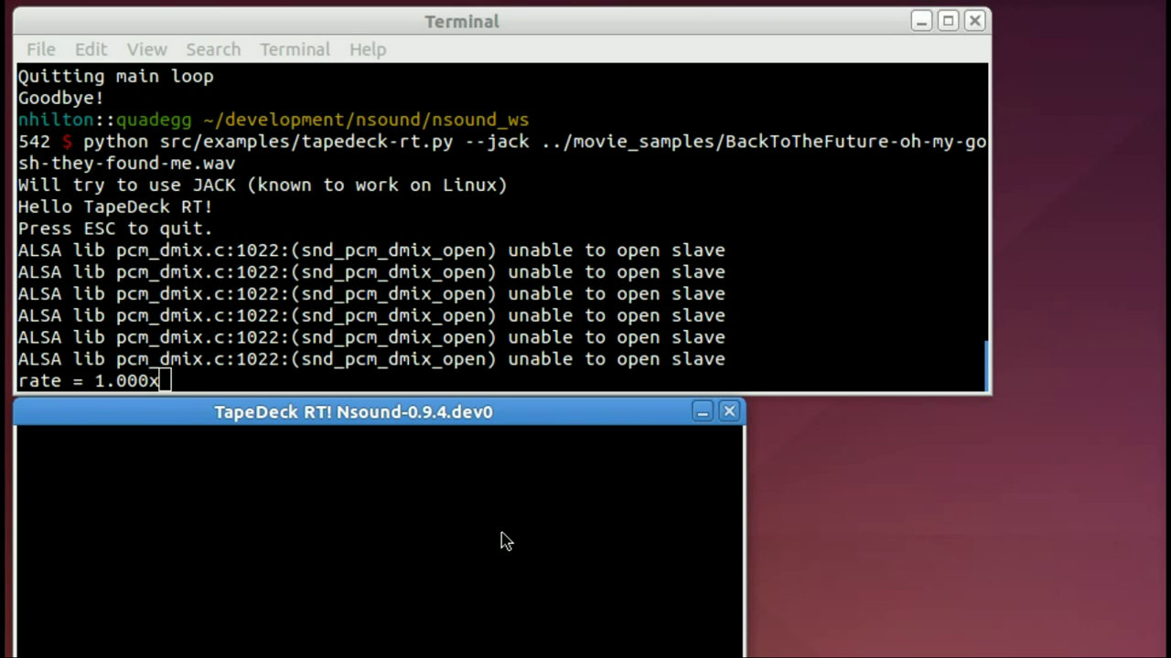
# Slow the movie sample to about 0.61x, then speed it up to 1.690x
pyautogui.moveTo(501, 540); pyautogui.dragTo(455, 544)
pyautogui.moveTo(454, 537); pyautogui.dragTo(455, 537)
pyautogui.moveTo(455, 538)
pyautogui.mouseDown()
pyautogui.moveTo(740, 535)
pyautogui.moveTo(447, 557)
pyautogui.mouseUp()
# Scrub into reverse through -0.335x to about -1.635x, then back to forward at 0.290x
pyautogui.moveTo(439, 560); pyautogui.dragTo(260, 566)
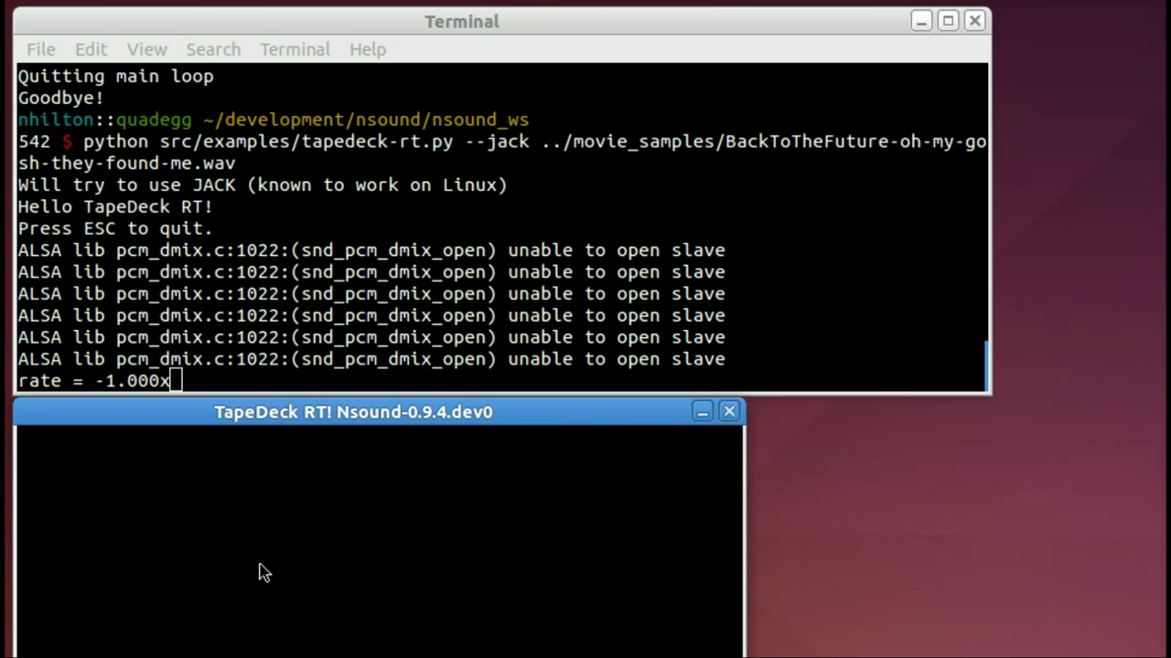
pyautogui.moveTo(259, 571); pyautogui.dragTo(182, 566)
pyautogui.moveTo(182, 565); pyautogui.dragTo(187, 566)
pyautogui.moveTo(187, 565); pyautogui.dragTo(389, 572)
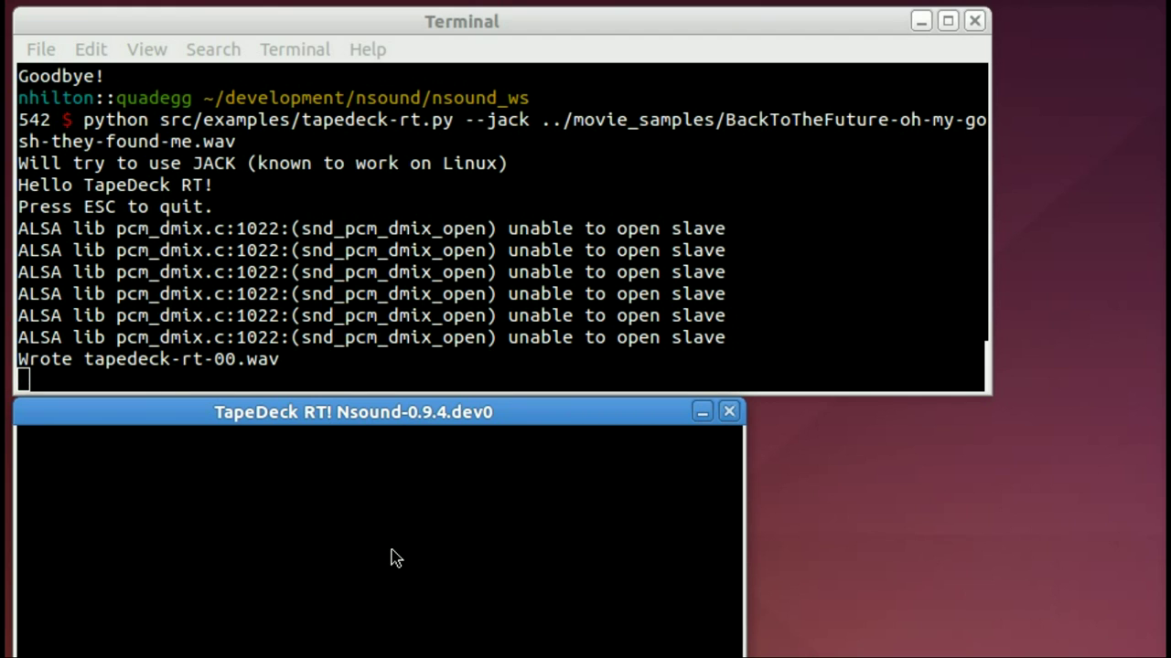
pyautogui.click(729, 412)
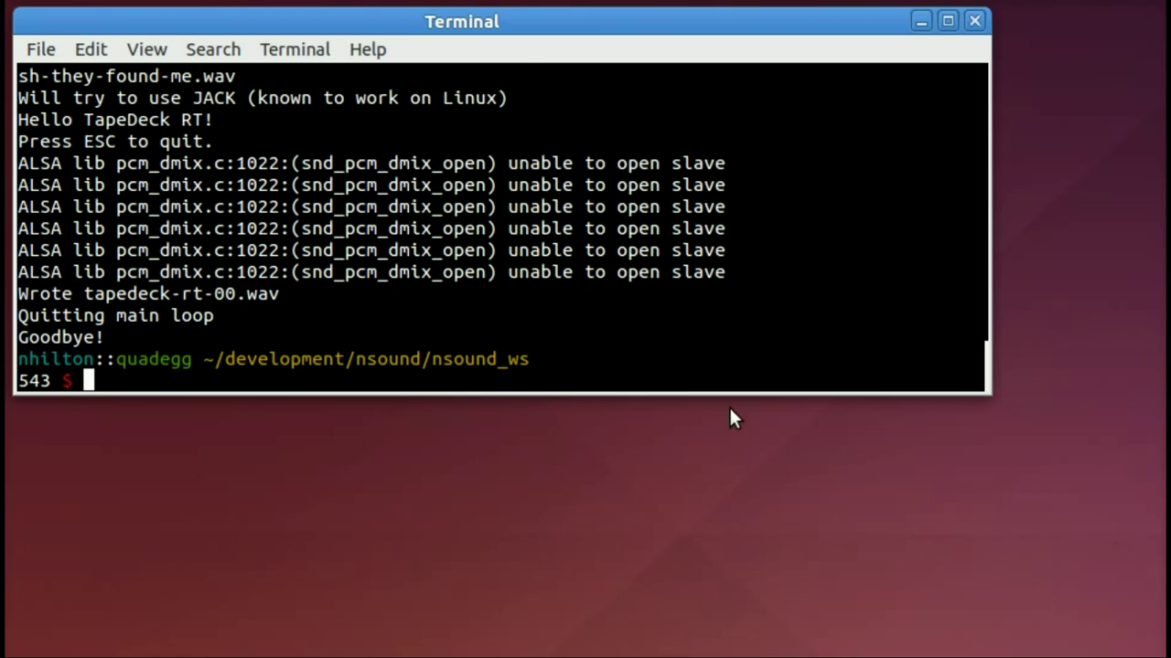